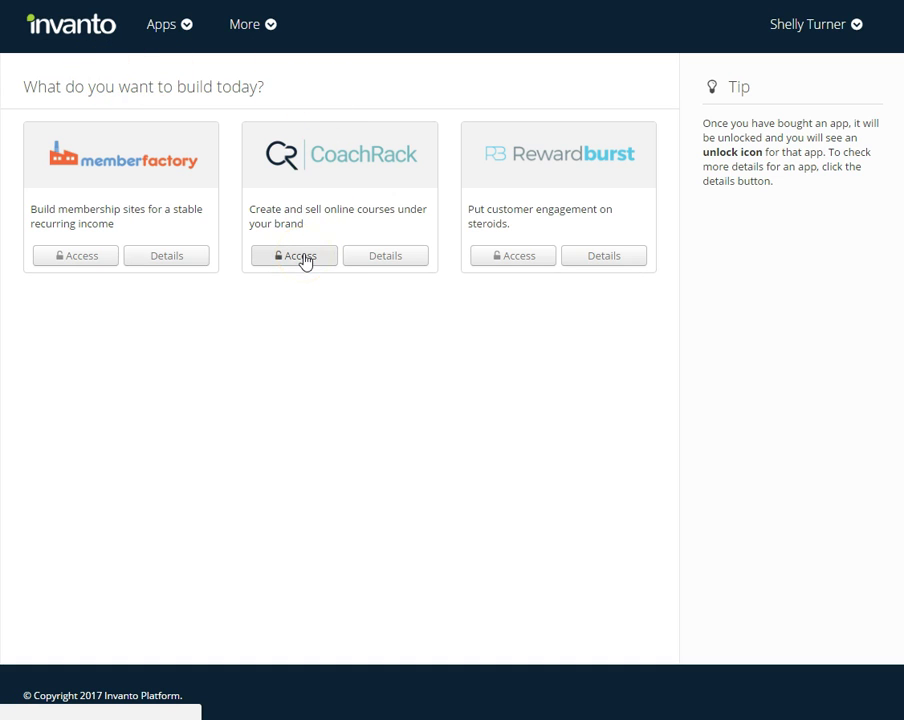
Open CoachRack's course list from the Invanto dashboard
{"action": "left_click", "coordinate": [303, 257]}
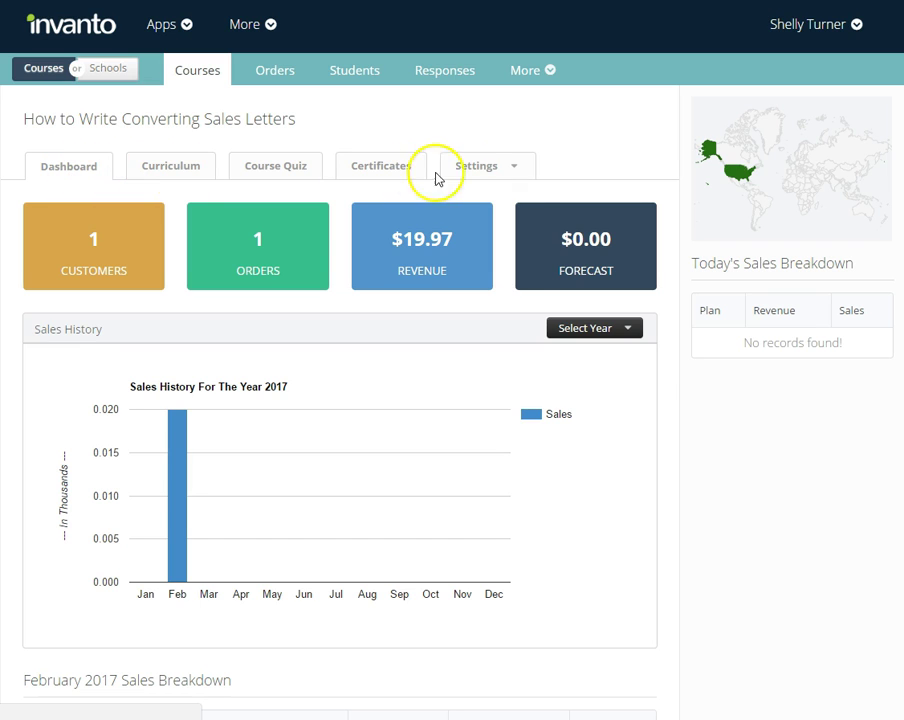
From the course curriculum, open the Introduction lesson's quiz and add a blank new question
{"action": "left_click", "coordinate": [500, 175]}
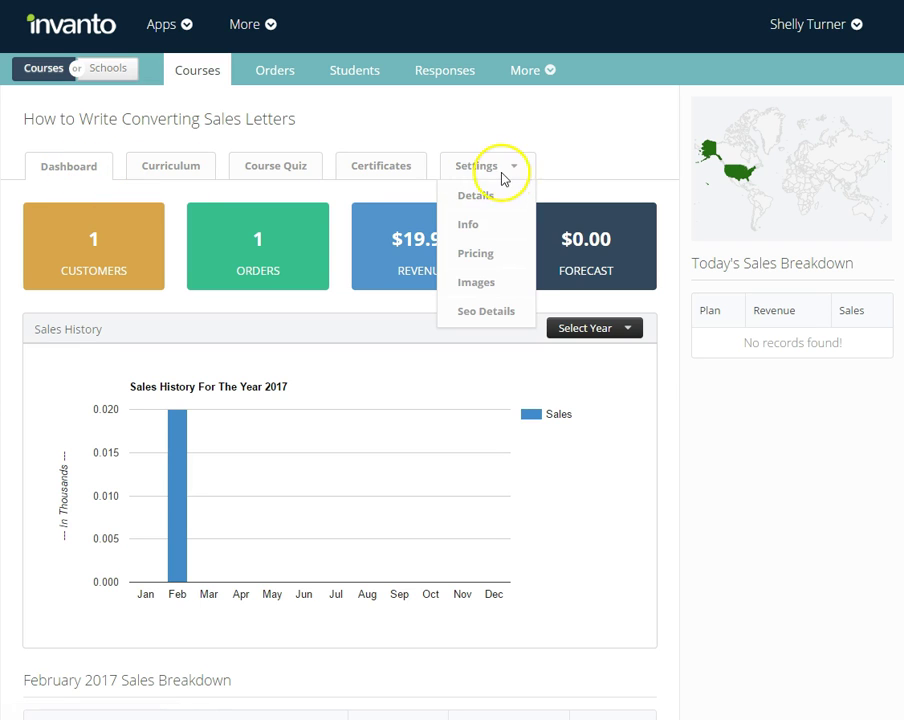
{"action": "left_click", "coordinate": [80, 170]}
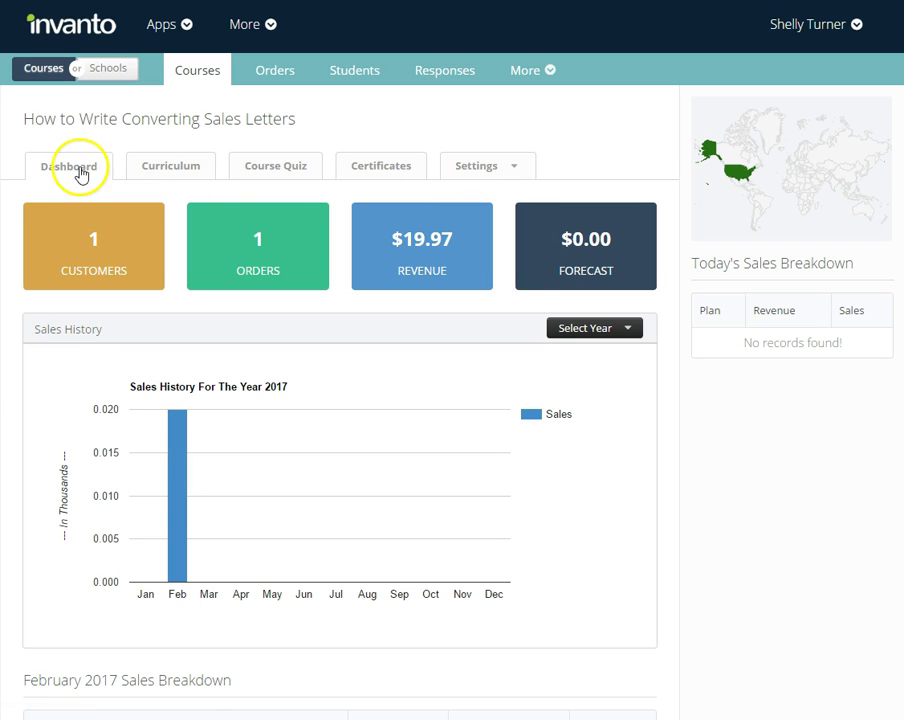
{"action": "left_click", "coordinate": [181, 171]}
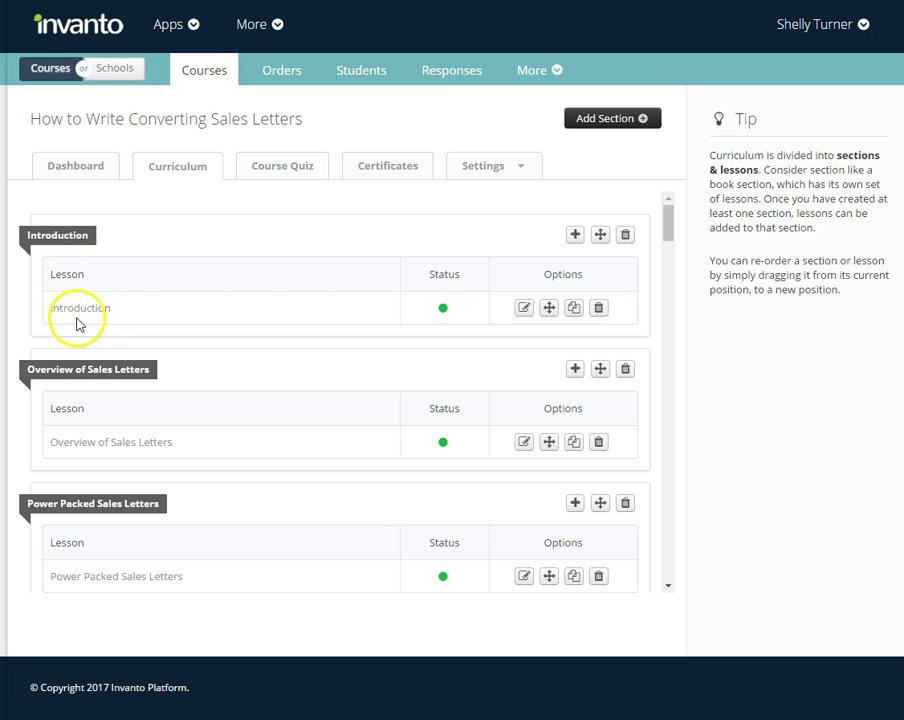
{"action": "left_click", "coordinate": [524, 310]}
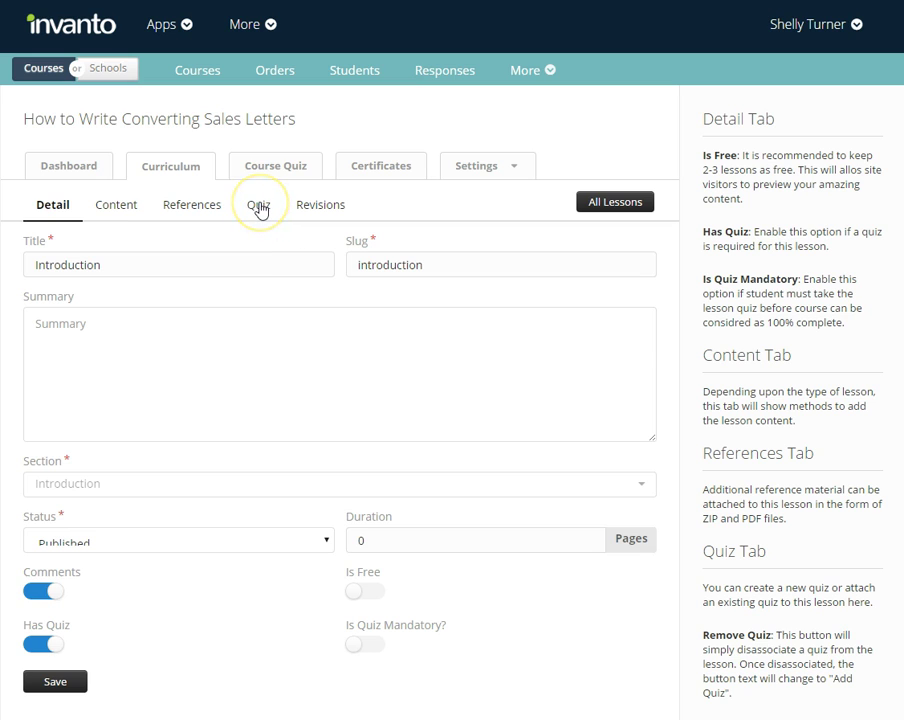
{"action": "left_click", "coordinate": [257, 208]}
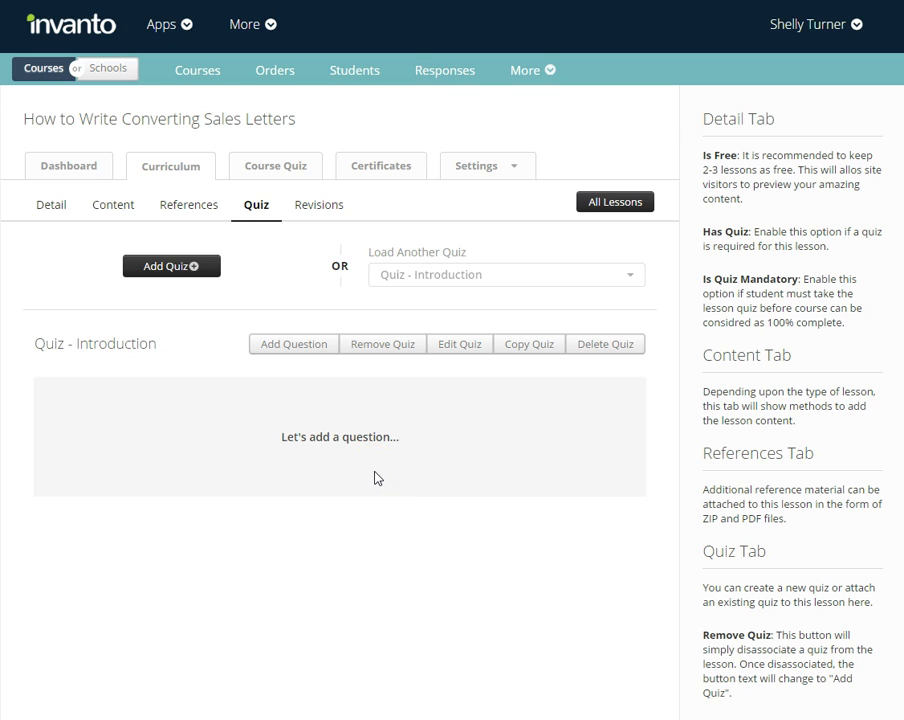
{"action": "left_click", "coordinate": [302, 345]}
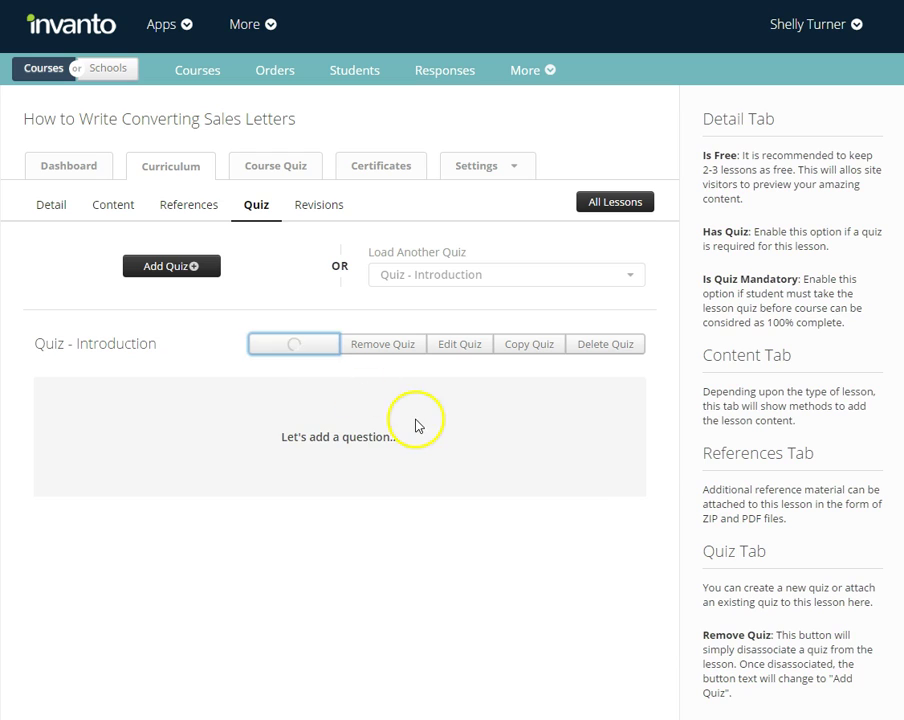
Open the Question Type list for the new quiz question
{"action": "left_click", "coordinate": [157, 497]}
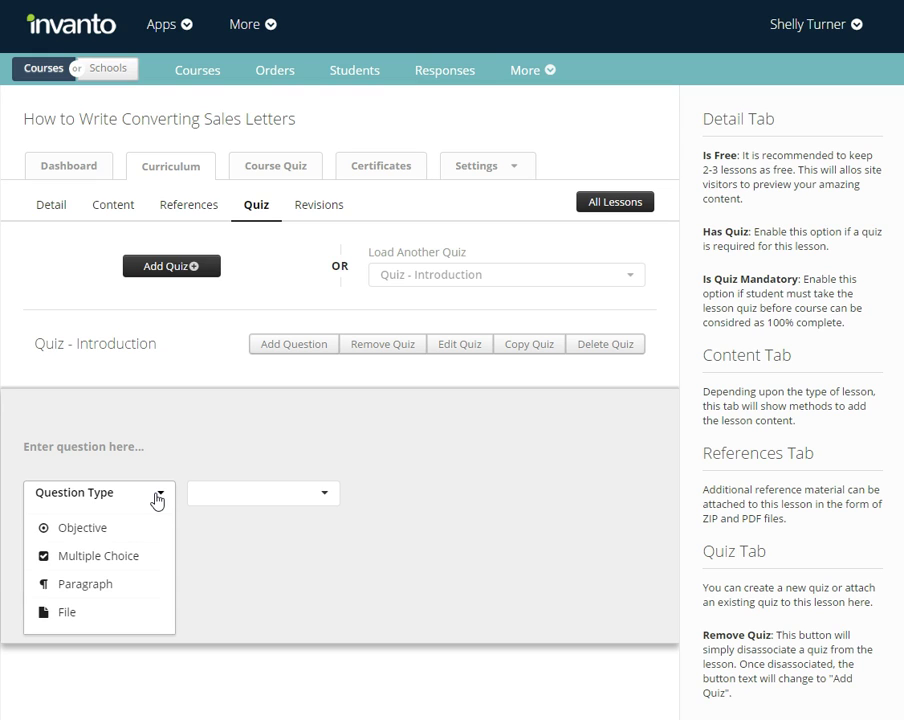
Make the question Multiple Choice under the Sales Letters category and begin its question text
{"action": "left_click", "coordinate": [96, 558]}
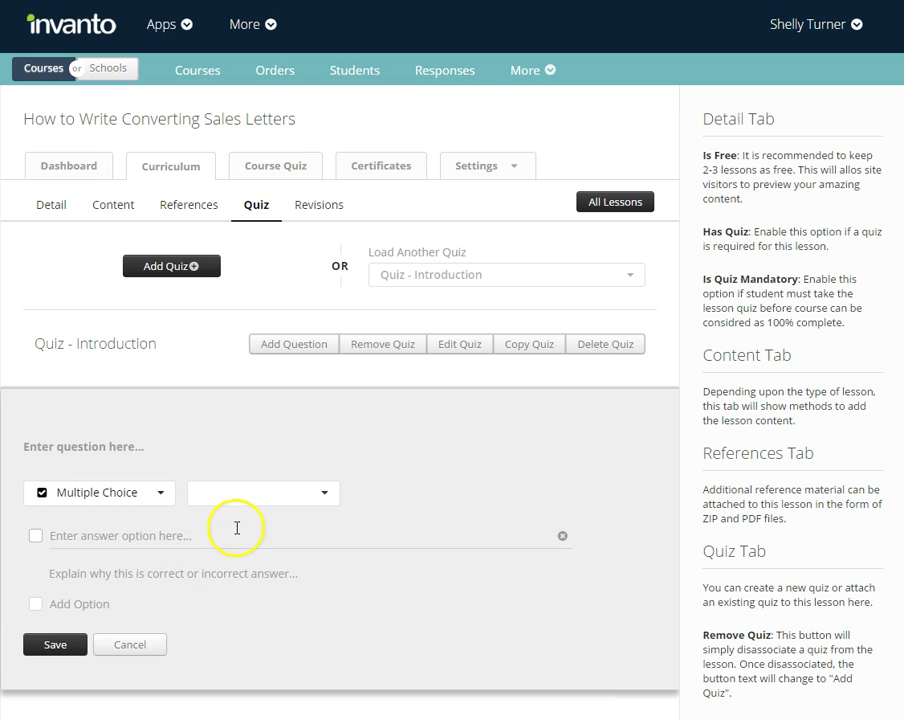
{"action": "left_click", "coordinate": [324, 496]}
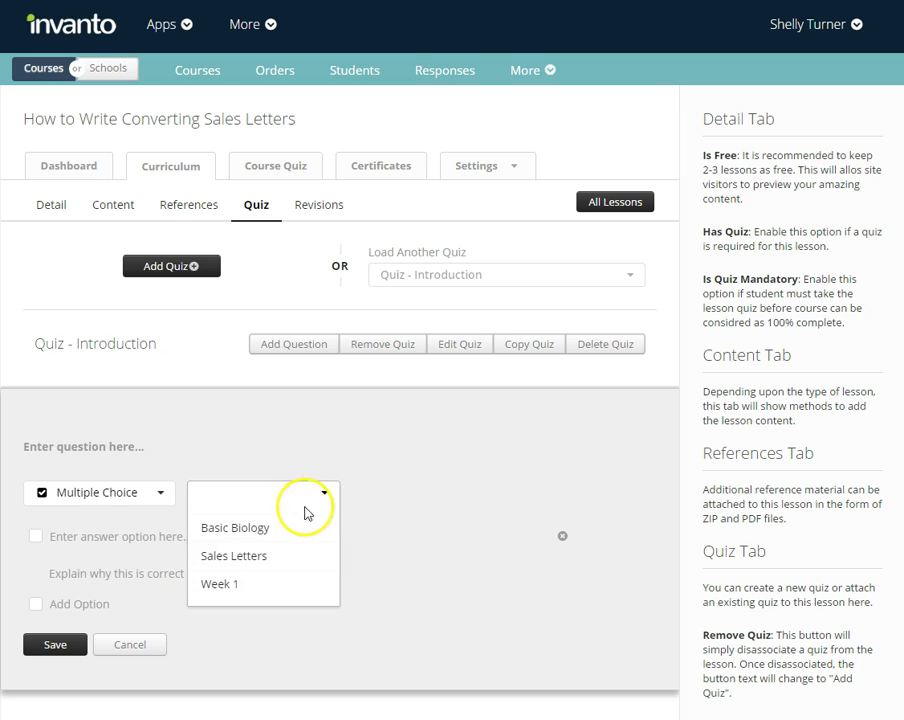
{"action": "left_click", "coordinate": [258, 556]}
{"action": "left_click", "coordinate": [252, 433]}
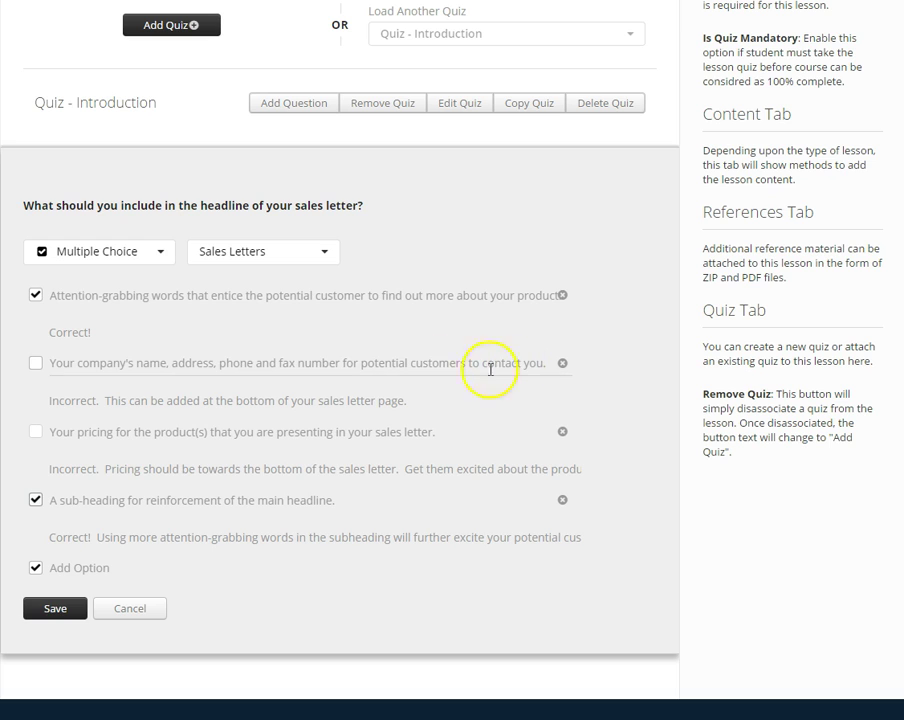
Complete the second to fourth answers and their feedback, marking the sub-heading answer correct
{"action": "left_click", "coordinate": [44, 384]}
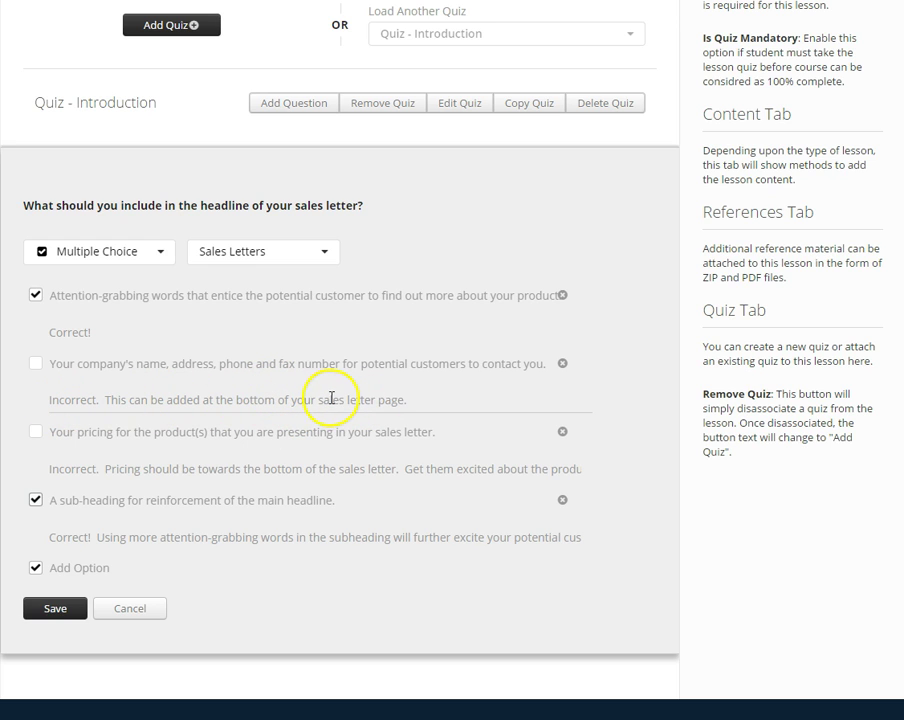
{"action": "left_click", "coordinate": [84, 432]}
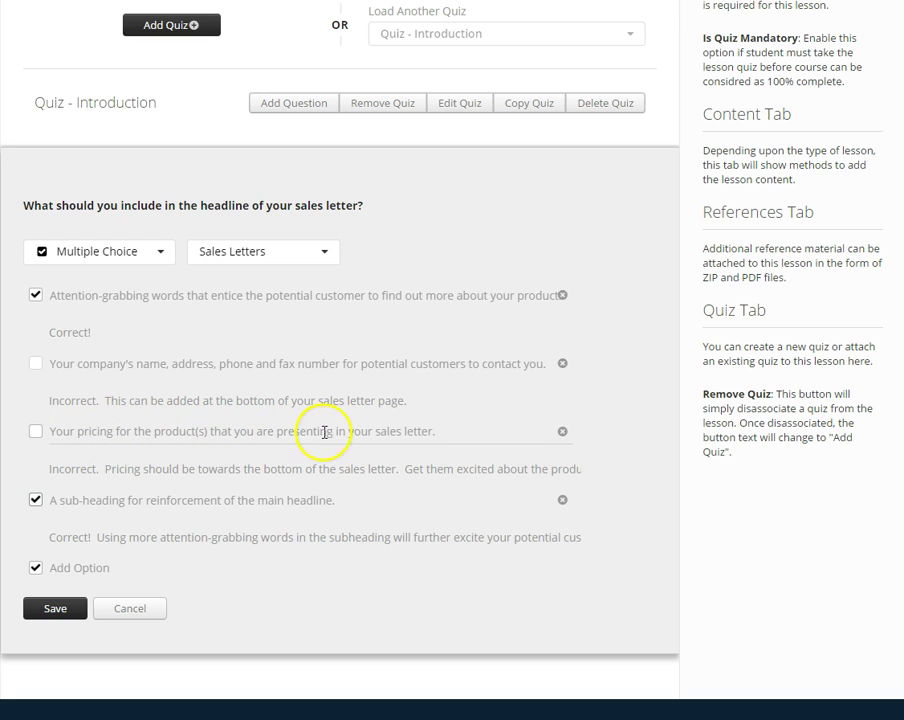
{"action": "left_click", "coordinate": [33, 438]}
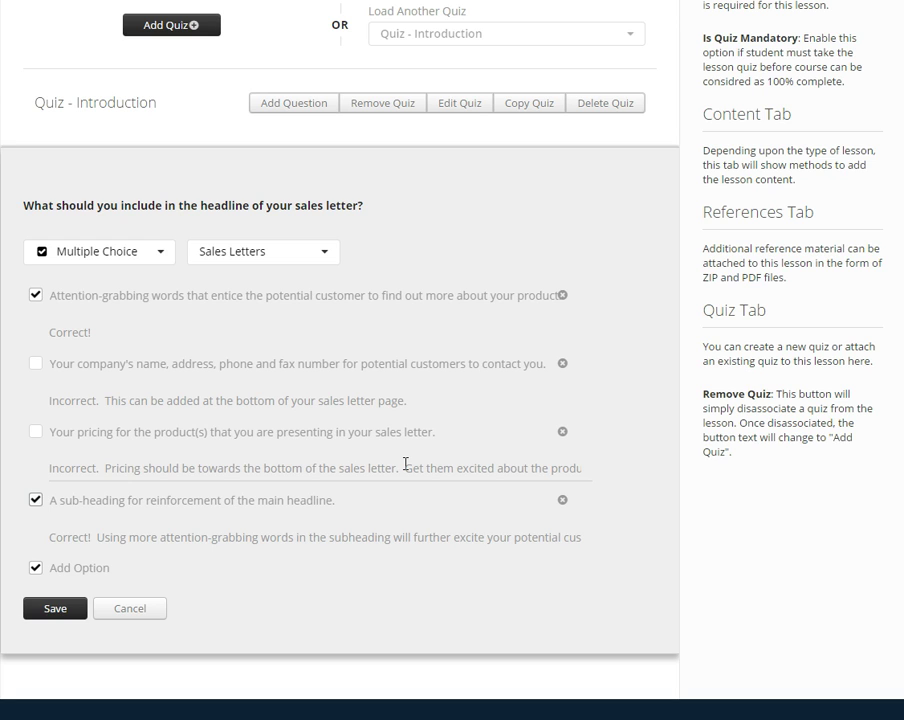
{"action": "left_click", "coordinate": [86, 498]}
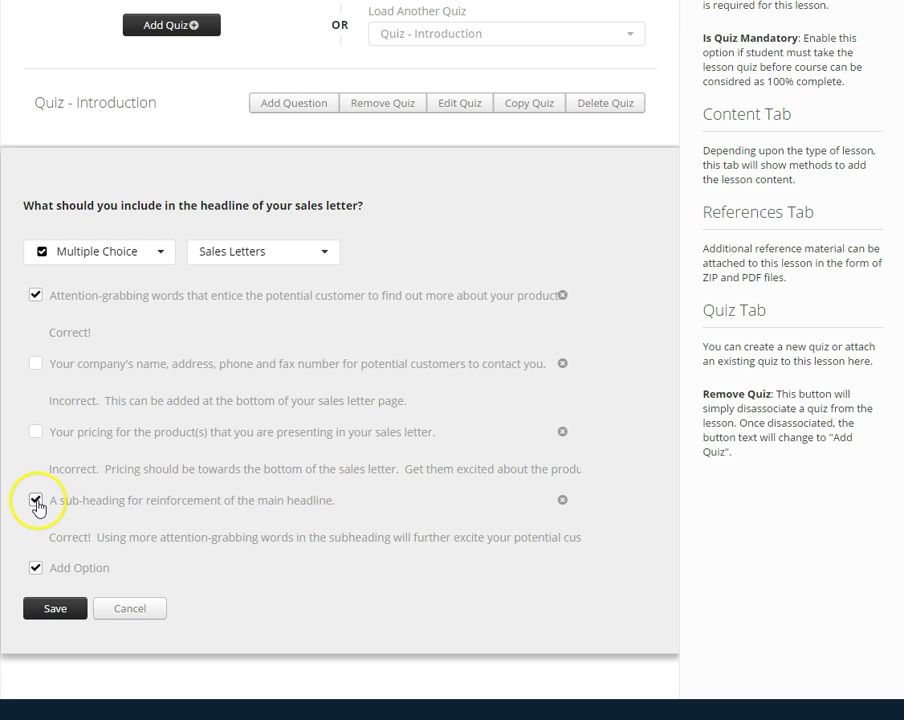
{"action": "left_click", "coordinate": [102, 536]}
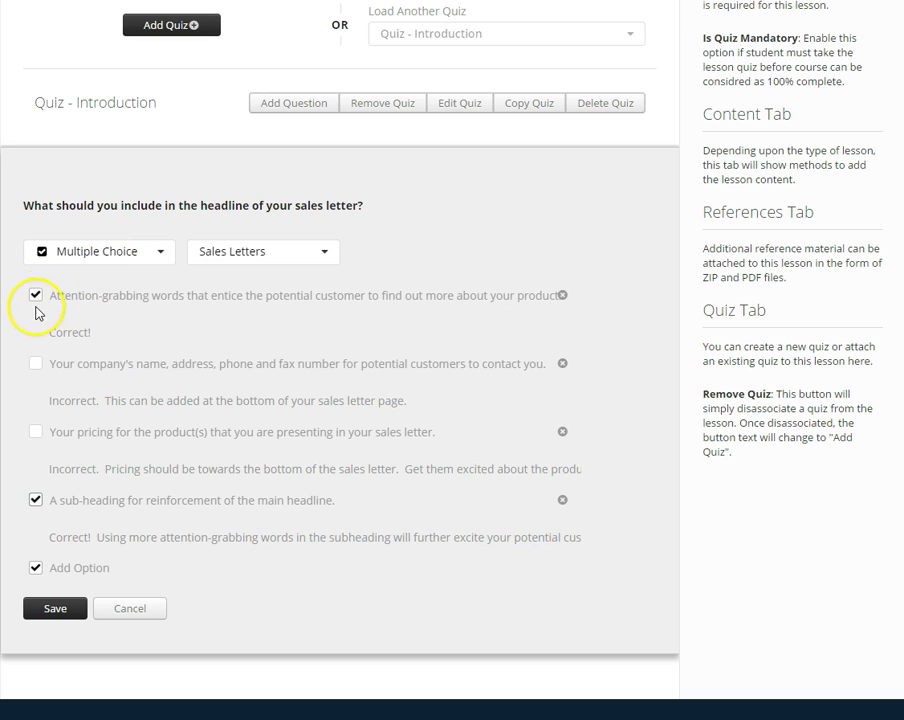
{"action": "left_click", "coordinate": [36, 498]}
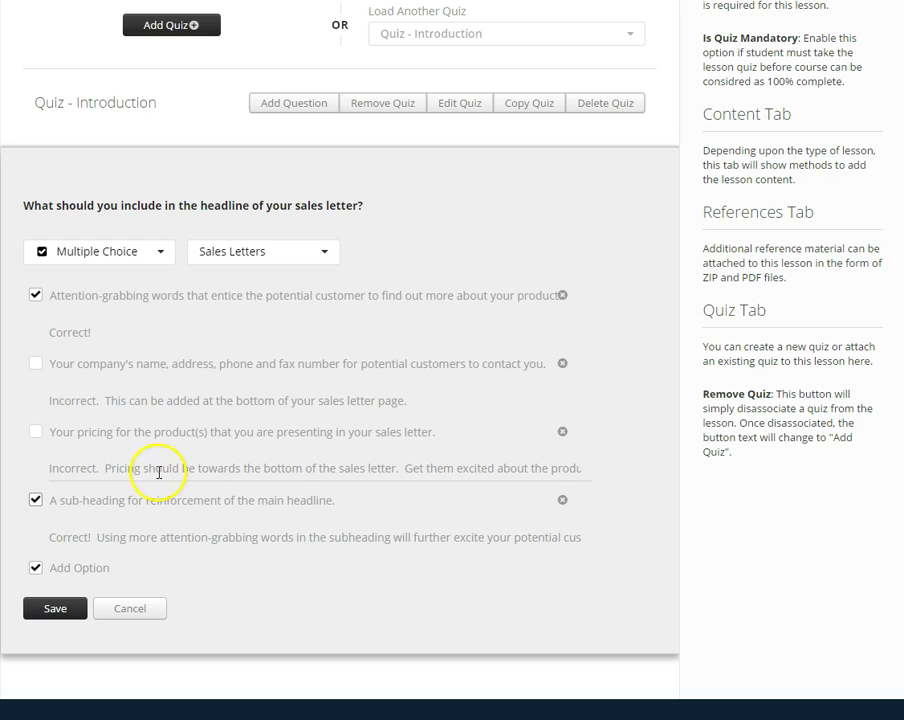
{"action": "left_click", "coordinate": [56, 609]}
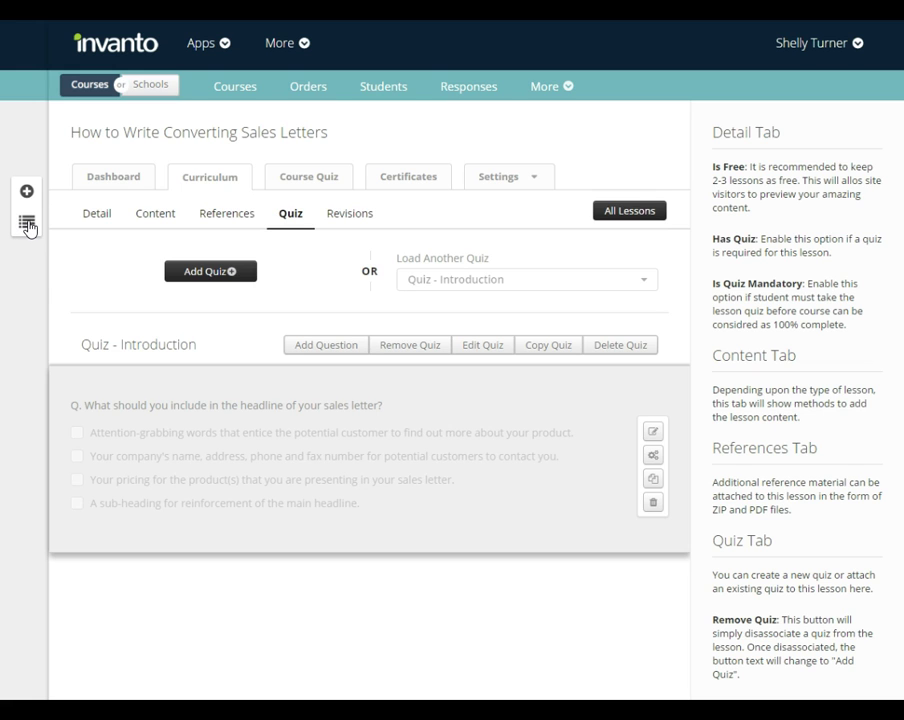
Move the question bank's 'call to action' question into Quiz - Introduction and save
{"action": "left_click", "coordinate": [27, 224]}
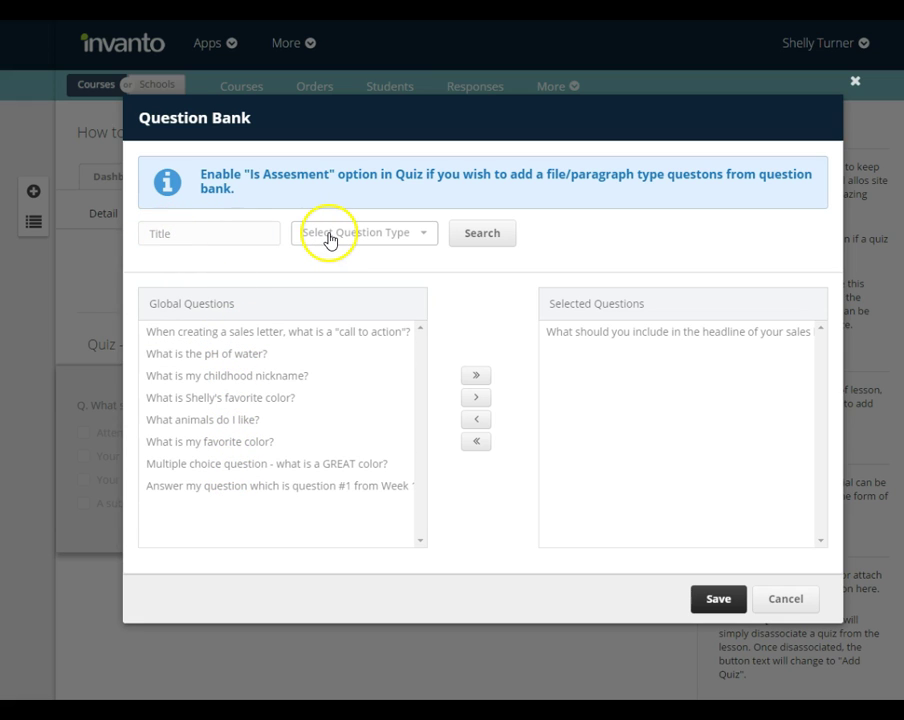
{"action": "left_click", "coordinate": [377, 238]}
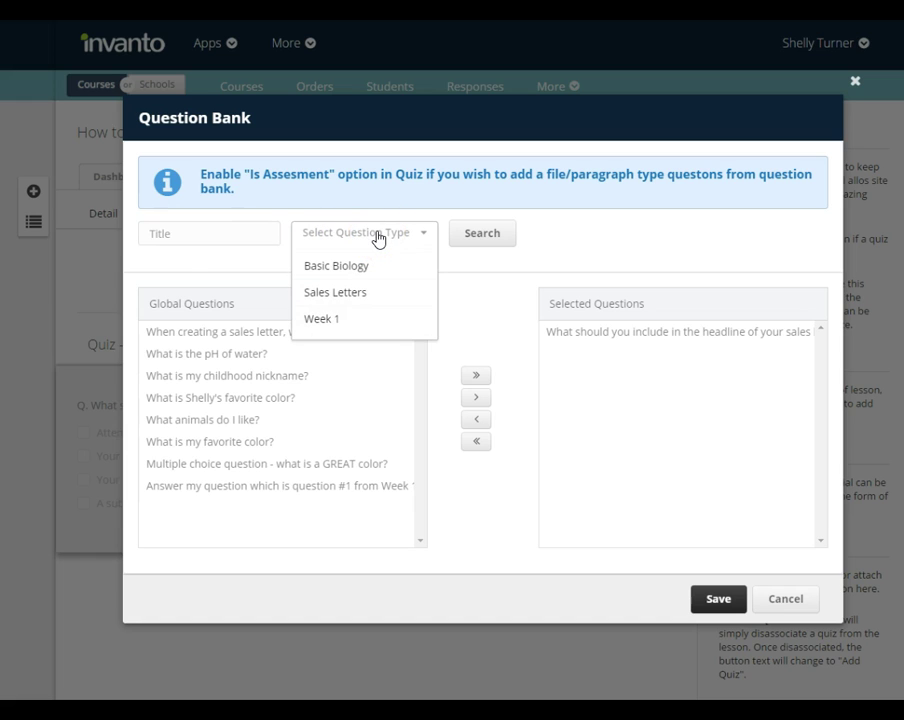
{"action": "left_click", "coordinate": [252, 262]}
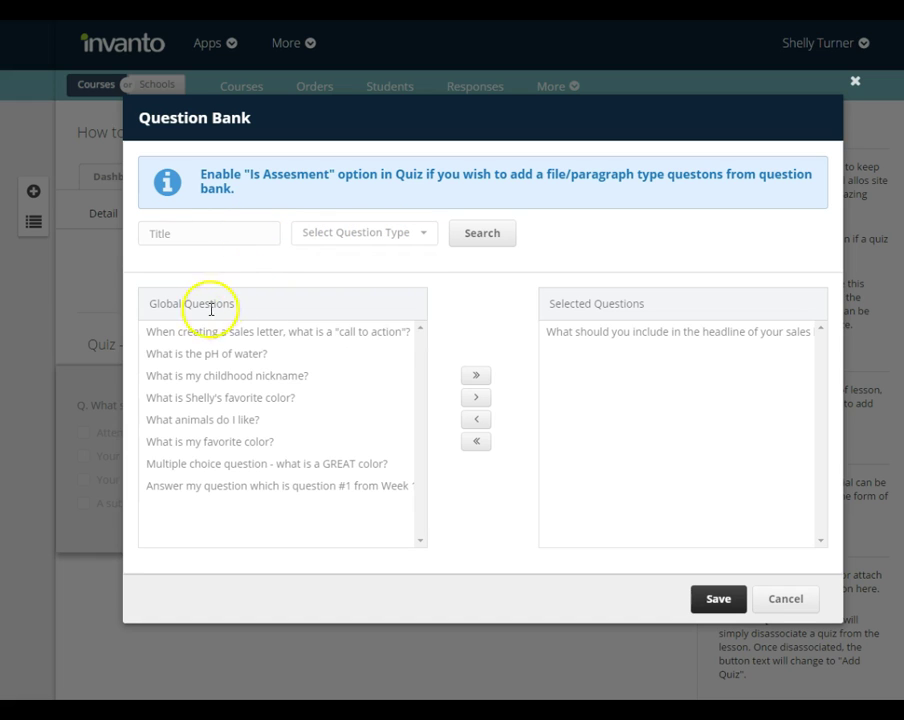
{"action": "left_click", "coordinate": [278, 343]}
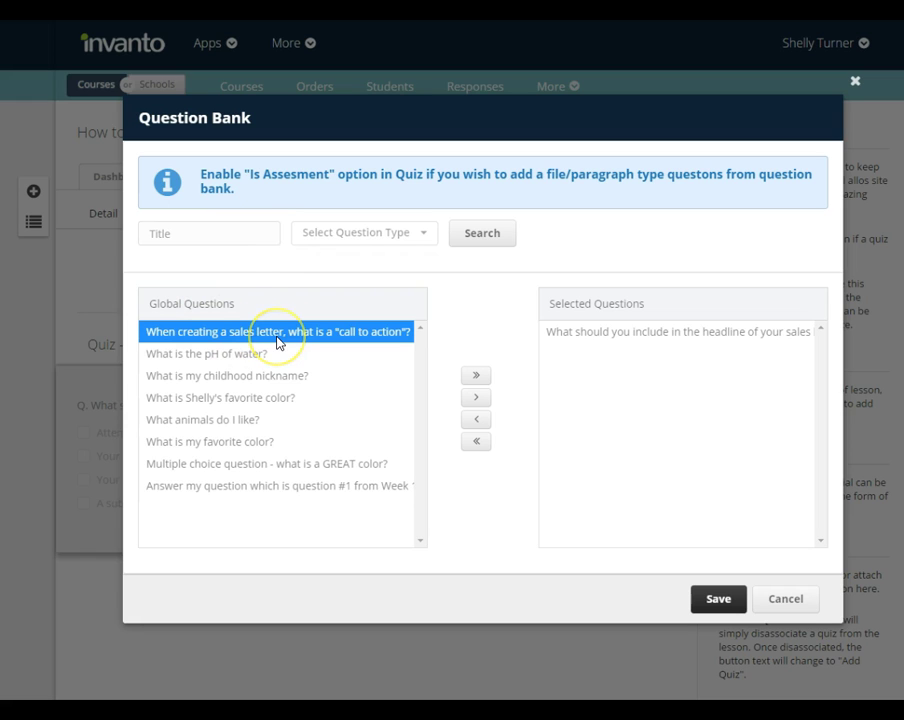
{"action": "left_click", "coordinate": [476, 399]}
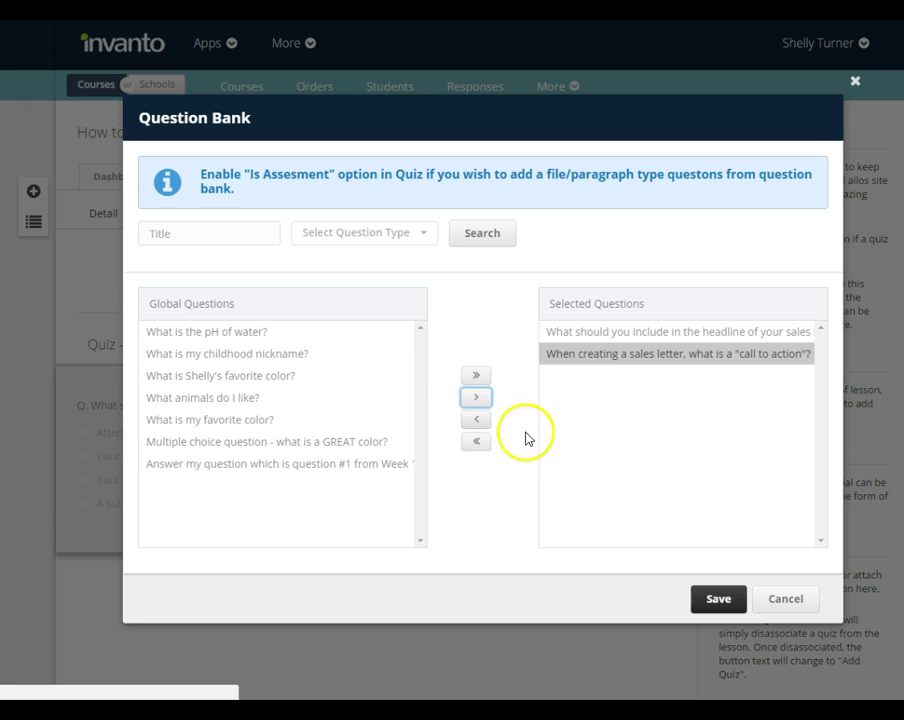
{"action": "left_click", "coordinate": [714, 597]}
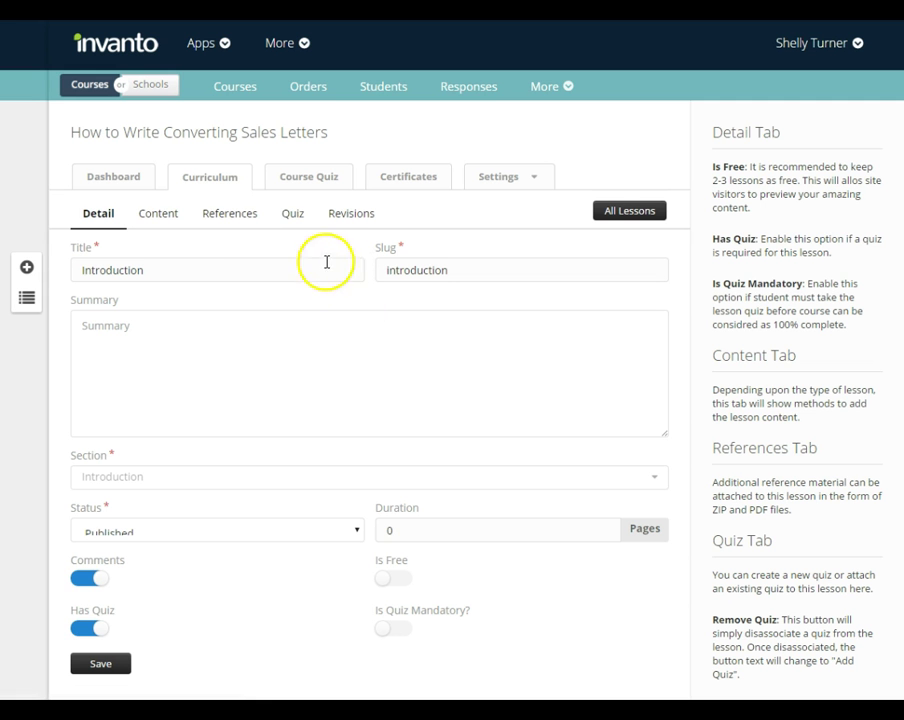
Return to the lesson's quiz and scroll to view both questions
{"action": "left_click", "coordinate": [290, 219]}
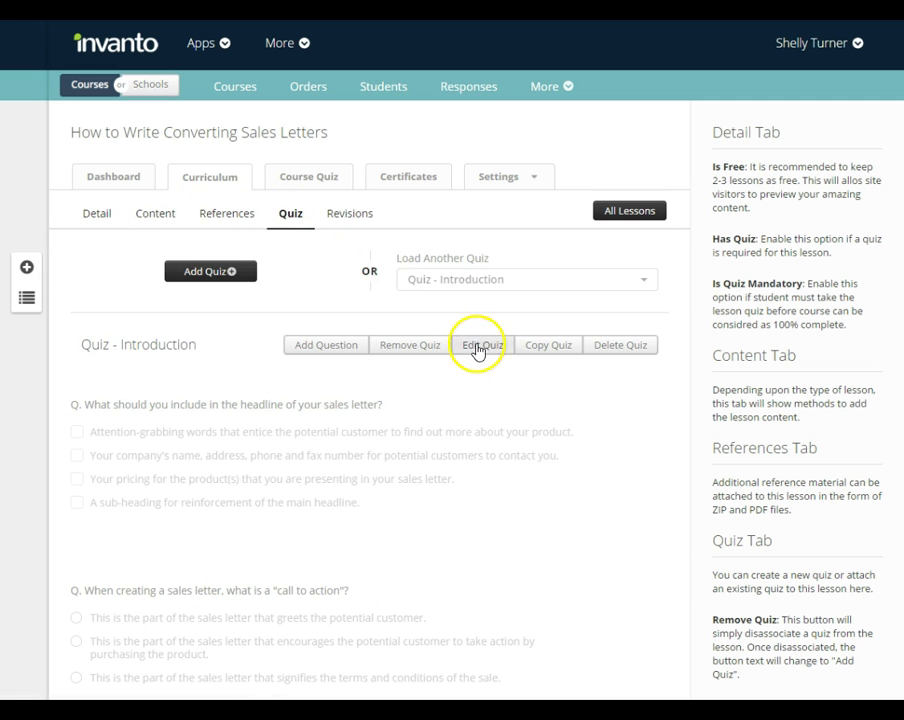
{"action": "scroll", "coordinate": [480, 394], "scroll_direction": "down", "scroll_amount": 2}
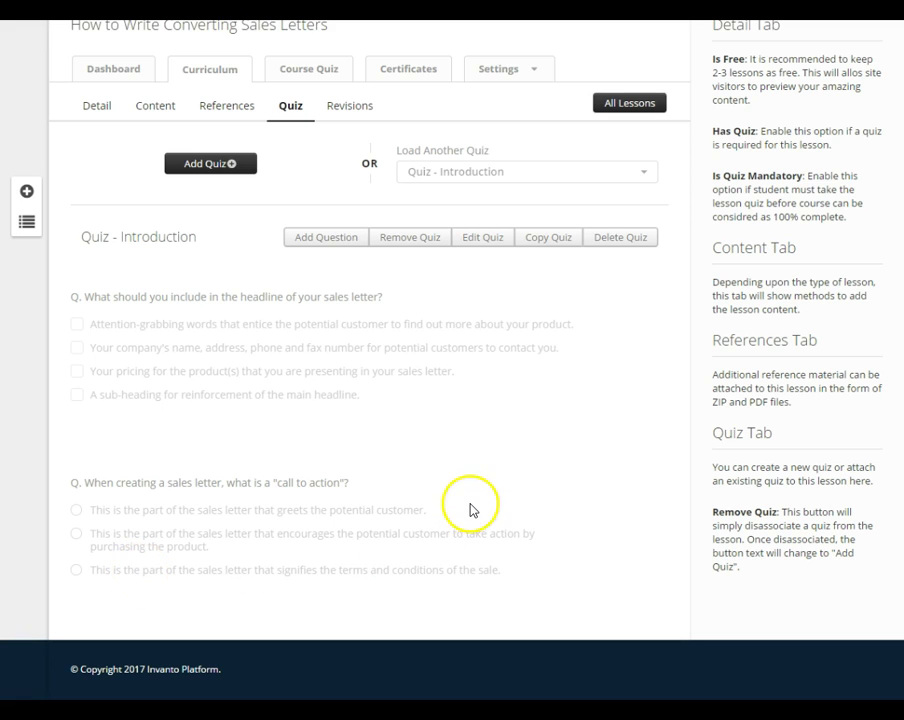
Save the call-to-action question with the 'encourage customers to take action' option as correct
{"action": "mouse_move", "coordinate": [601, 500]}
{"action": "left_click", "coordinate": [655, 510]}
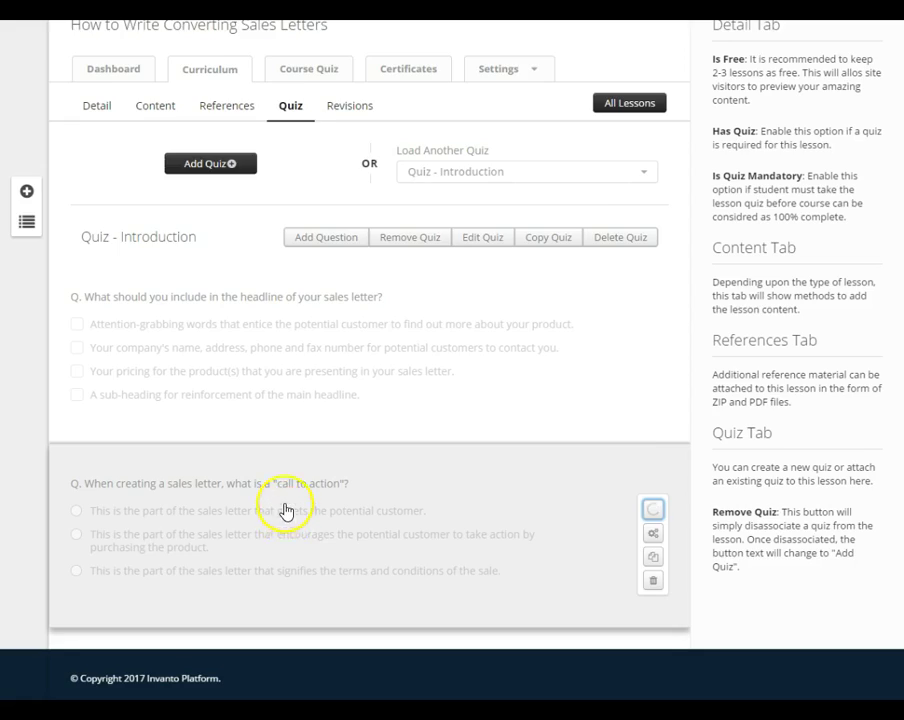
{"action": "scroll", "coordinate": [280, 472], "scroll_direction": "down", "scroll_amount": 2}
{"action": "scroll", "coordinate": [280, 485], "scroll_direction": "down", "scroll_amount": 1}
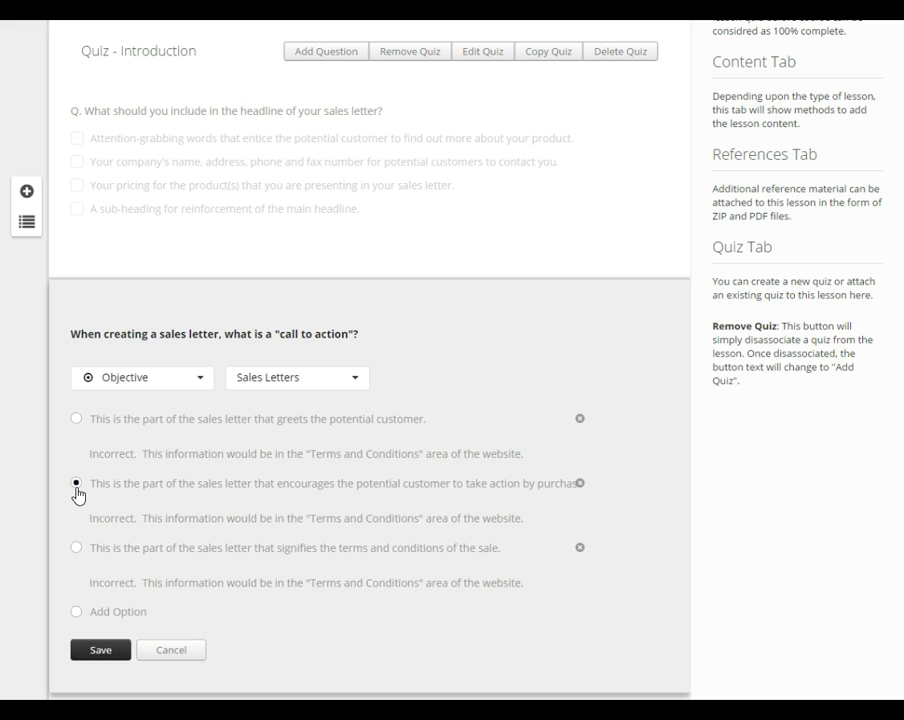
{"action": "left_click", "coordinate": [103, 652]}
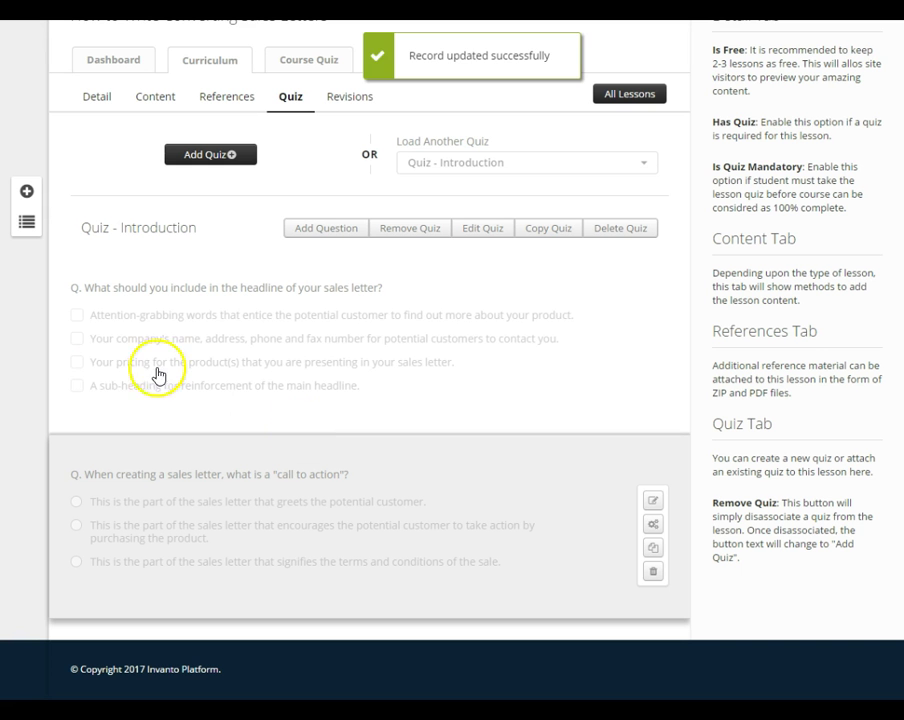